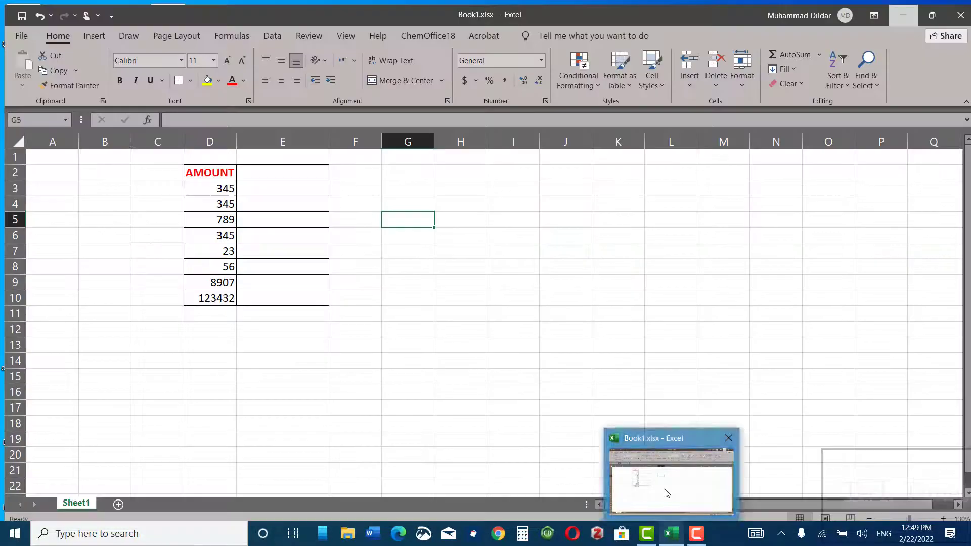
# Copy the eight AMOUNT values in D3:D10 of the Book1 workbook in Excel
pyautogui.click(663, 494)
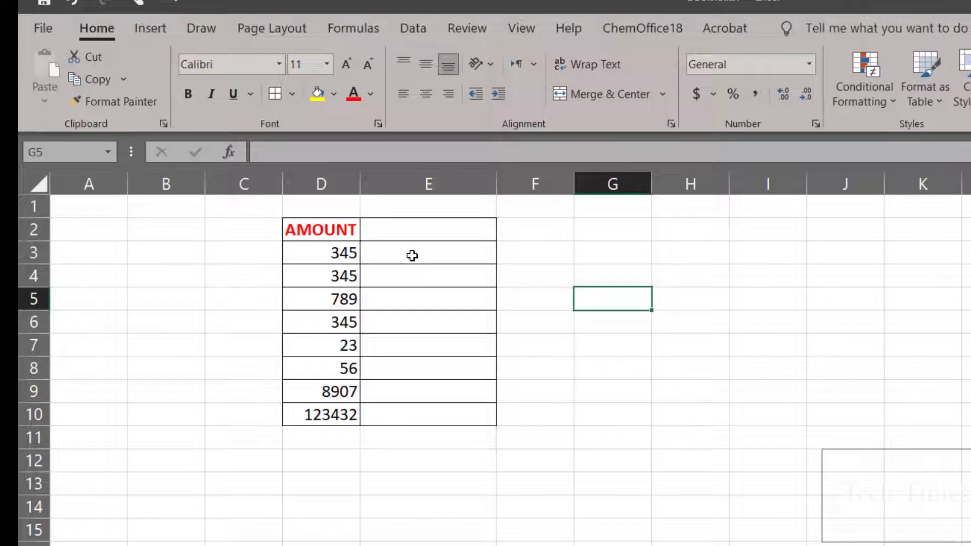
pyautogui.moveTo(310, 252); pyautogui.dragTo(343, 415)
pyautogui.hotkey('ctrl', 'c')
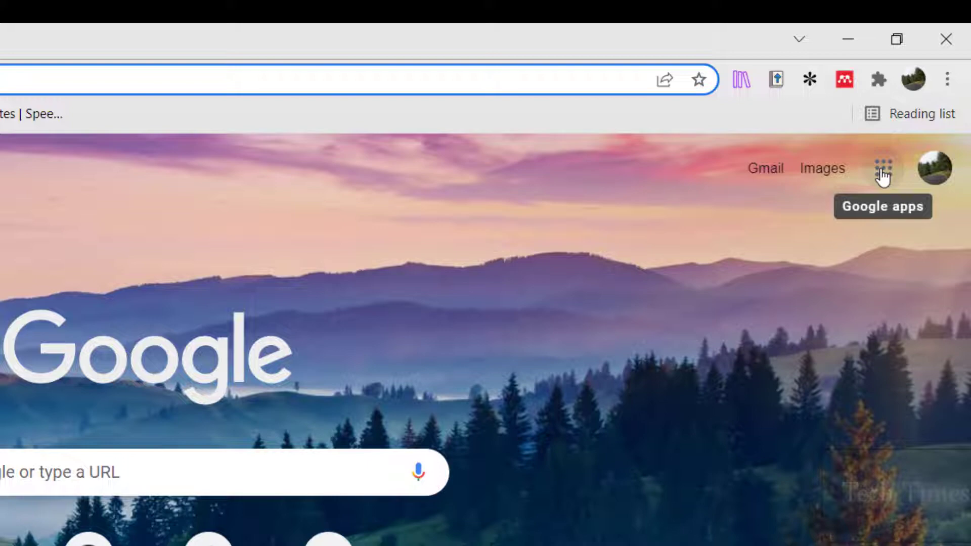
# Create a blank Google Sheets spreadsheet and paste the eight amounts into A1:A8
pyautogui.click(883, 178)
pyautogui.moveTo(956, 295); pyautogui.dragTo(954, 384)
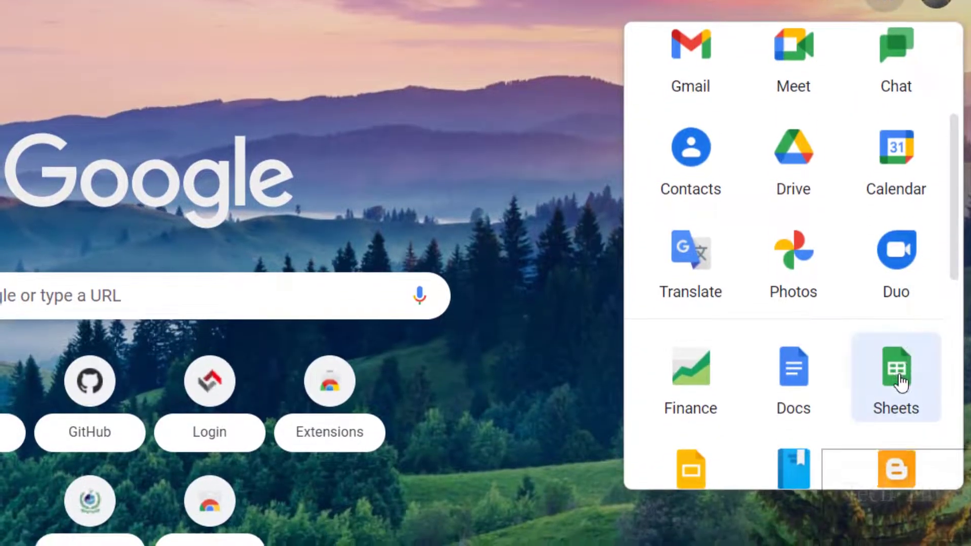
pyautogui.click(898, 416)
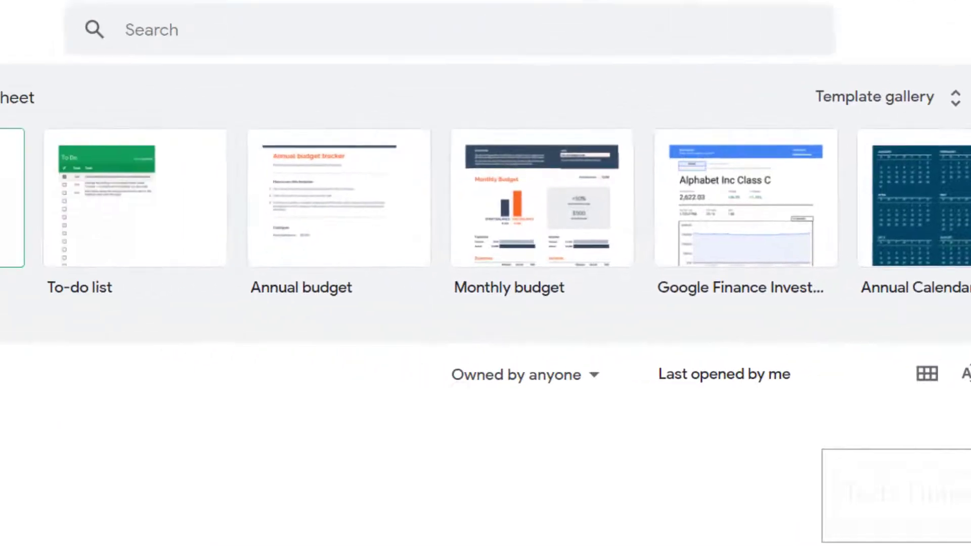
pyautogui.click(175, 243)
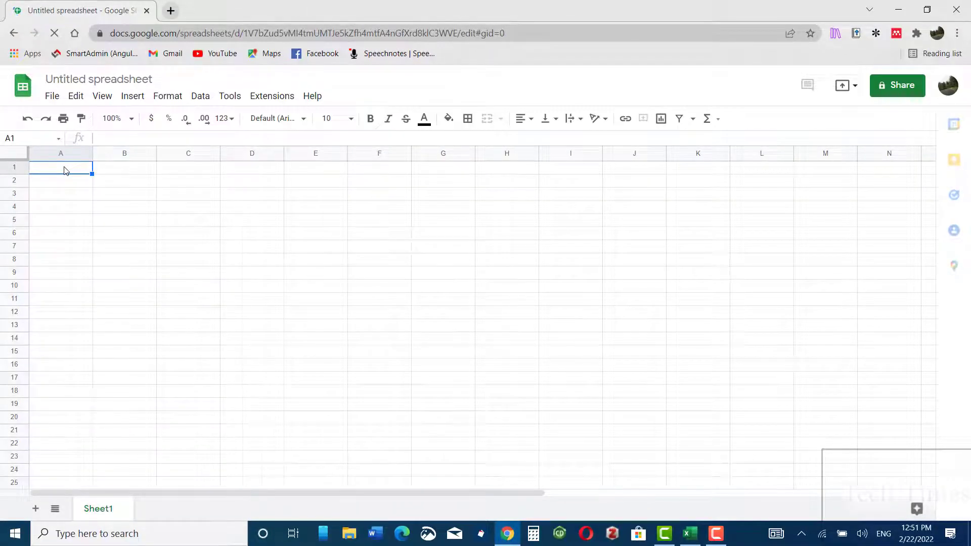
pyautogui.hotkey('ctrl', 'v')
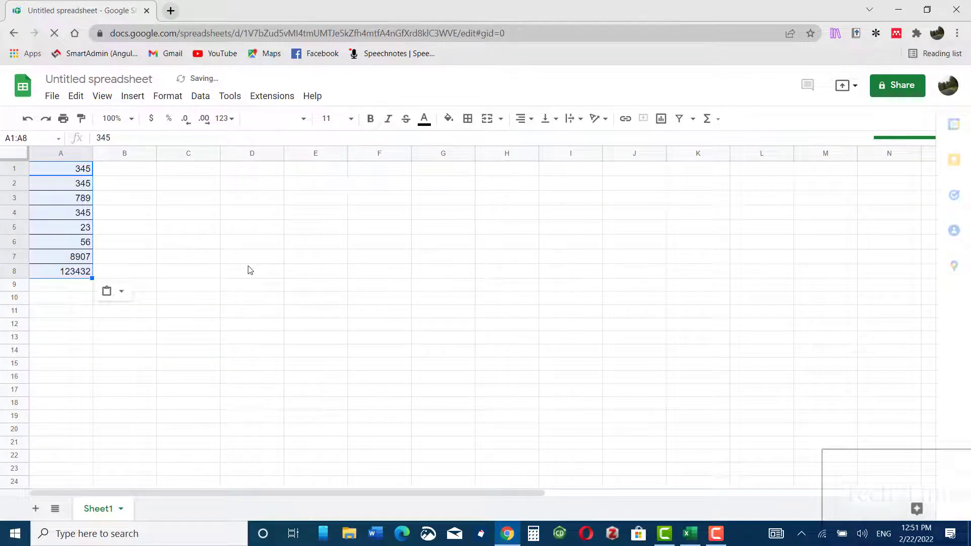
pyautogui.click(108, 171)
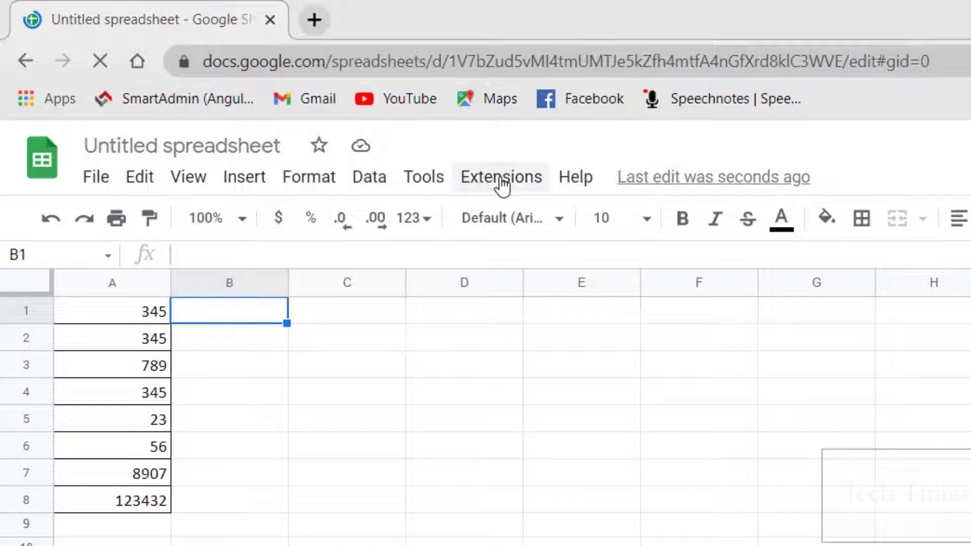
# Search the add-on marketplace for Numbertext and open its details page
pyautogui.click(501, 183)
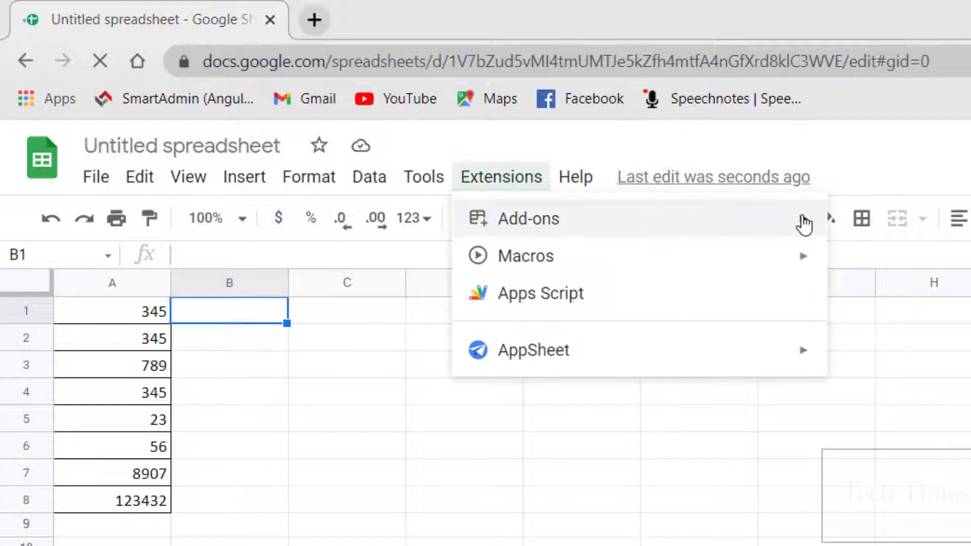
pyautogui.moveTo(803, 223)
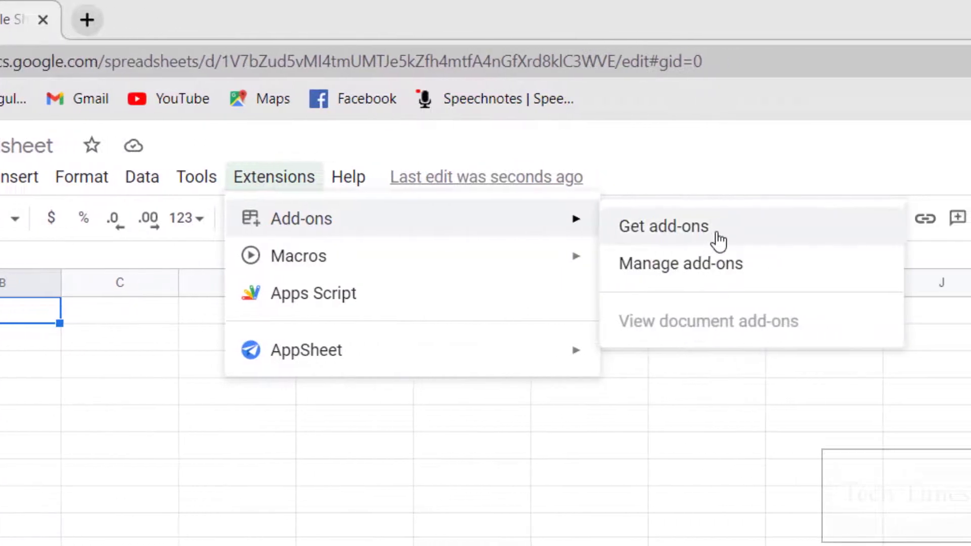
pyautogui.click(718, 238)
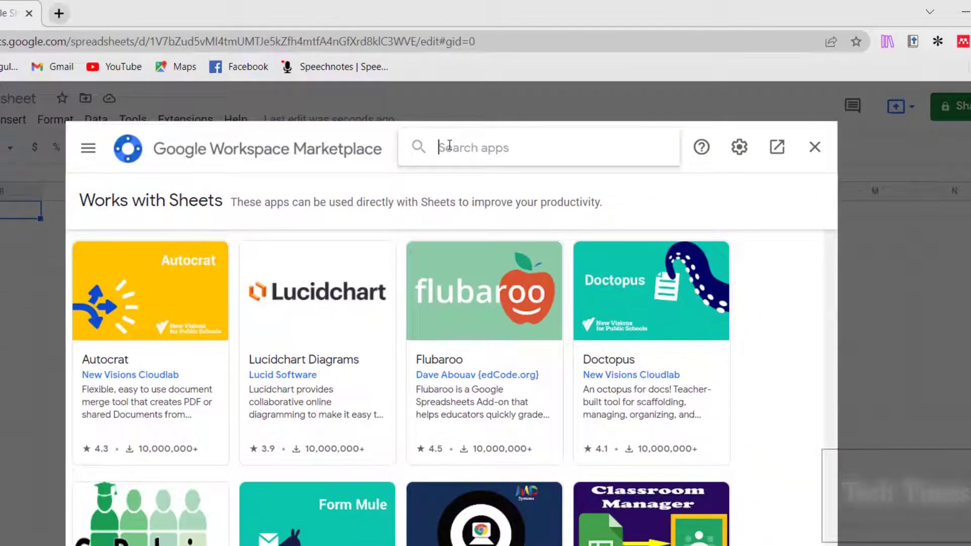
pyautogui.write('numb')
pyautogui.click(485, 186)
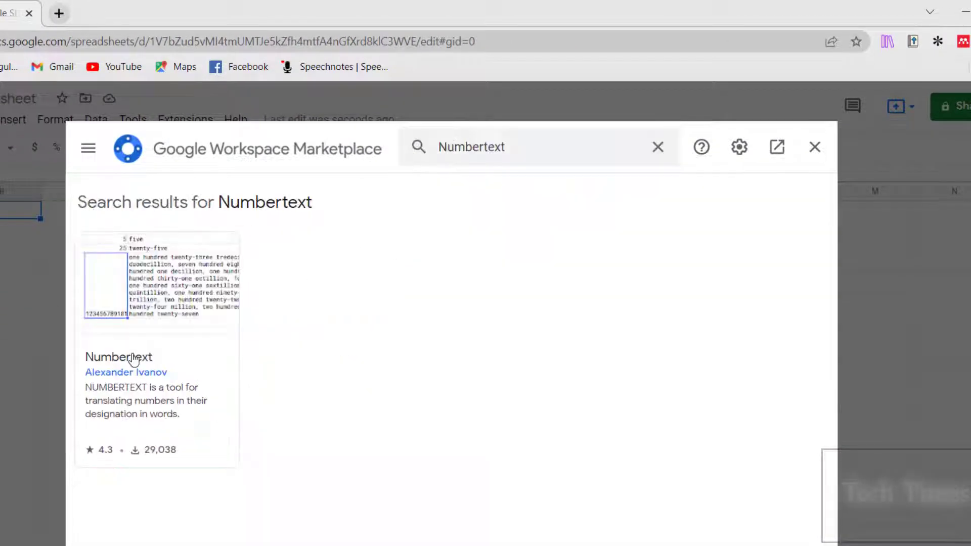
pyautogui.click(134, 361)
# Install Numbertext, choosing the account and granting it access
pyautogui.click(665, 256)
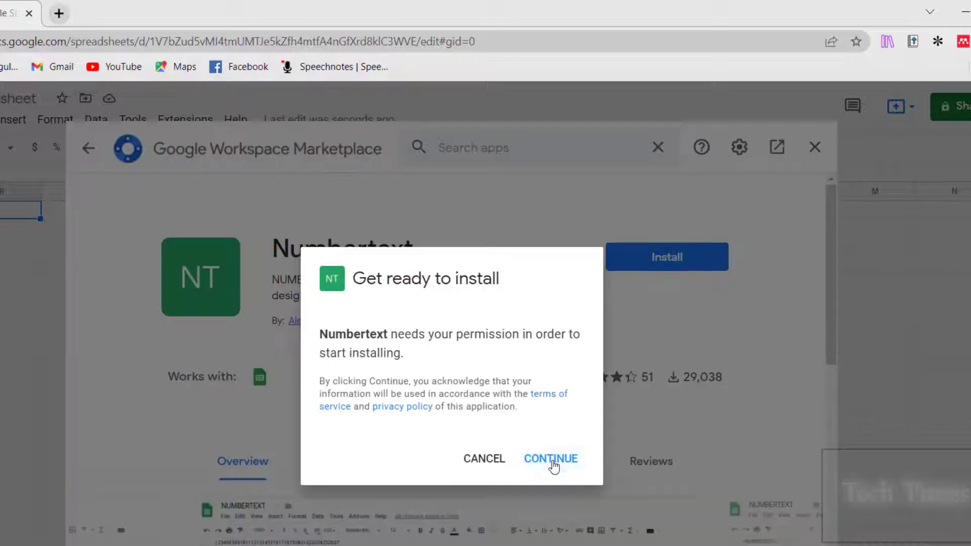
pyautogui.click(554, 460)
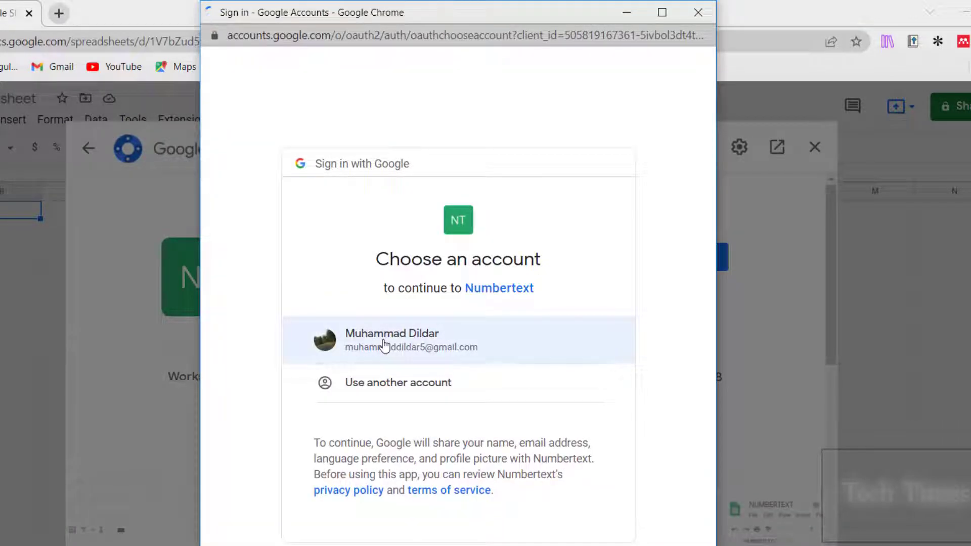
pyautogui.click(385, 347)
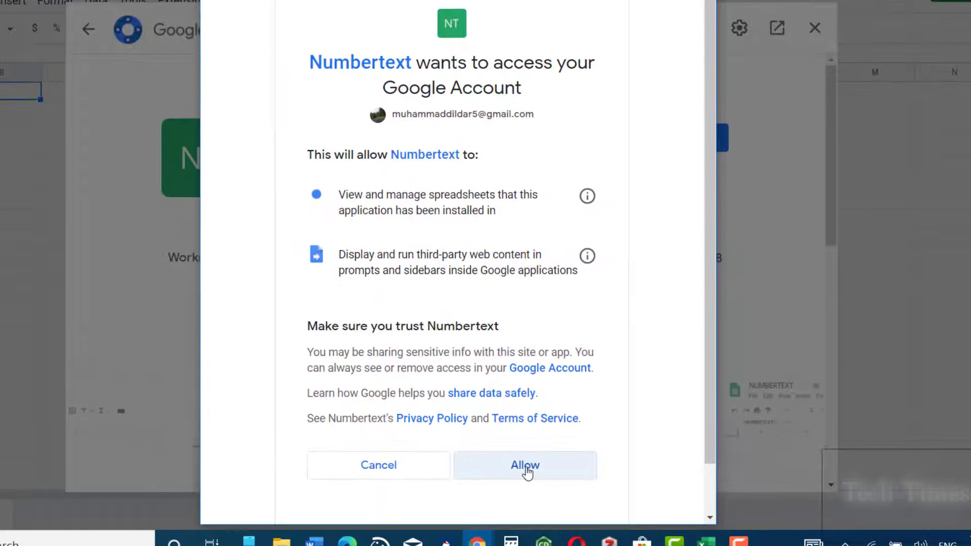
pyautogui.click(526, 464)
pyautogui.click(576, 422)
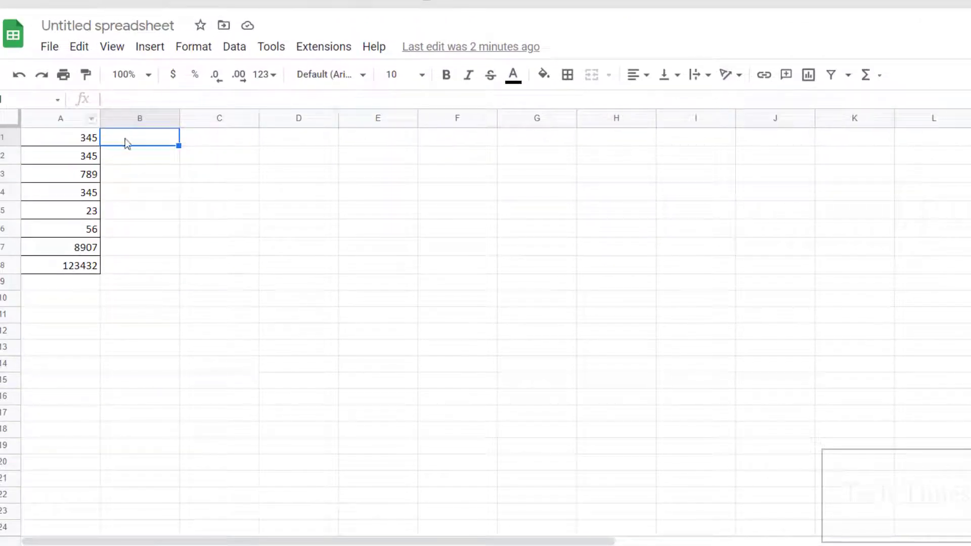
# Enter =NUMBERTEXT(A1) in B1 and fill it down to B8
pyautogui.doubleClick(126, 141)
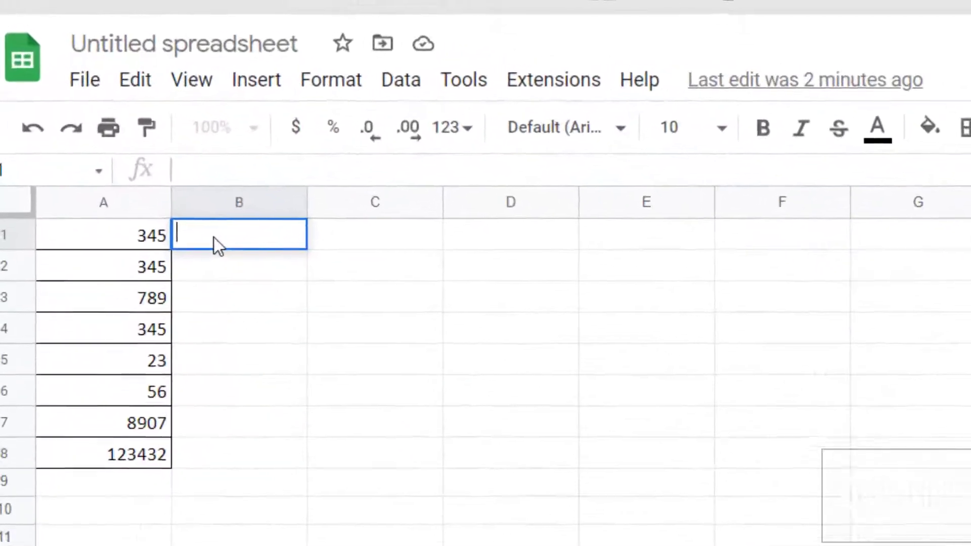
pyautogui.write('=num')
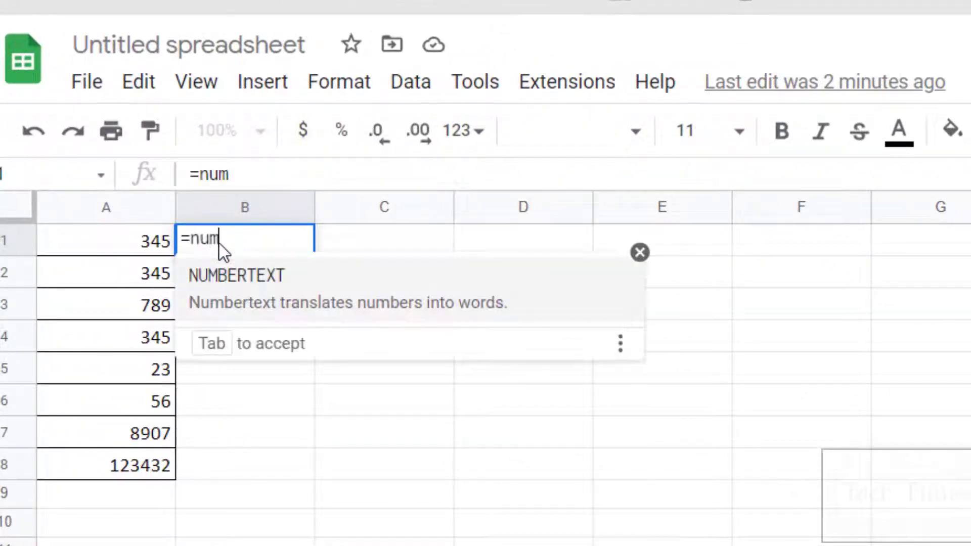
pyautogui.click(277, 304)
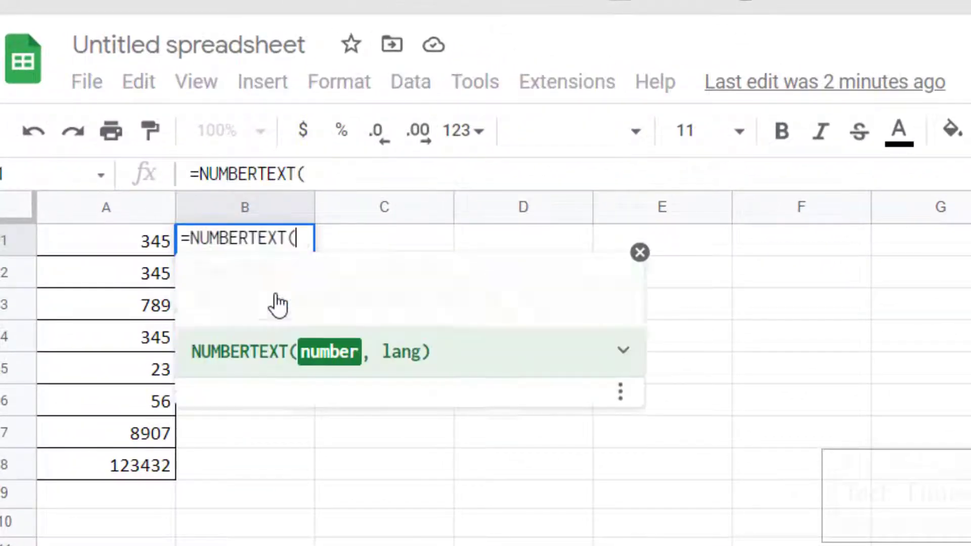
pyautogui.click(148, 244)
pyautogui.write(')')
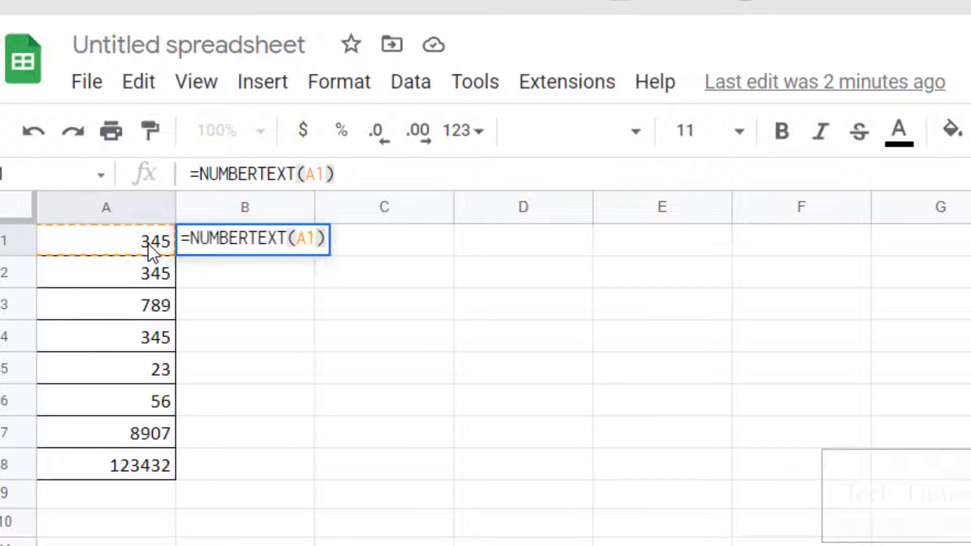
pyautogui.press('Return')
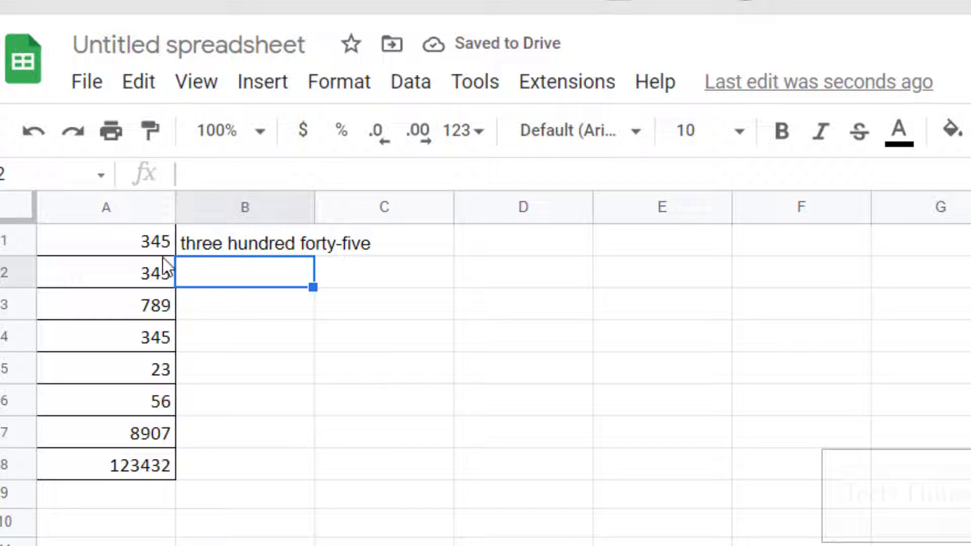
pyautogui.click(228, 242)
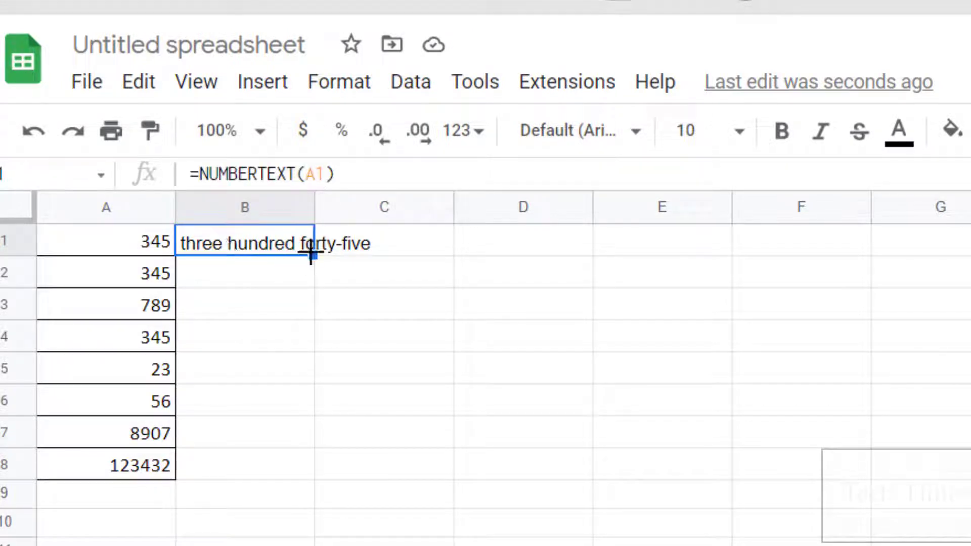
pyautogui.moveTo(312, 253); pyautogui.dragTo(314, 463)
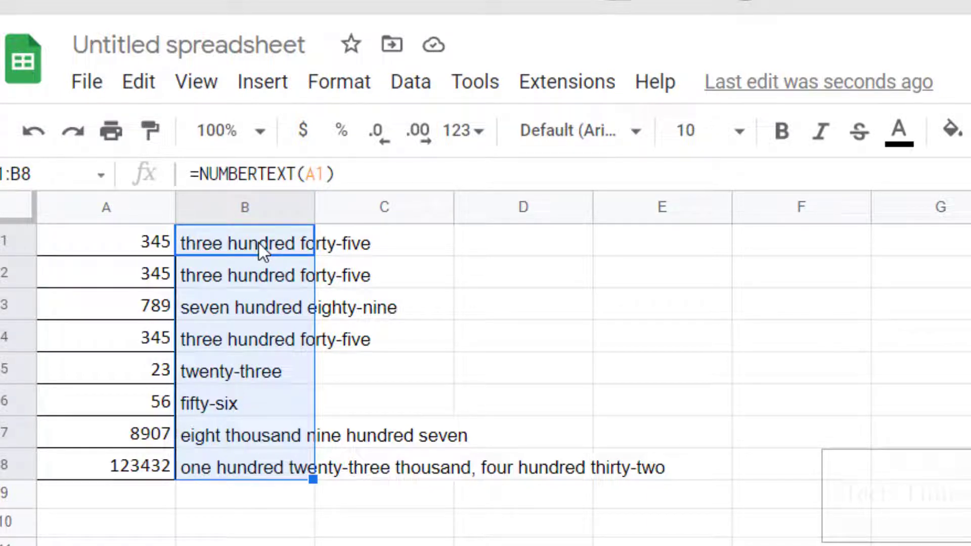
# Paste B1:B8 over itself as values only, then copy the plain number words
pyautogui.hotkey('ctrl', 'c')
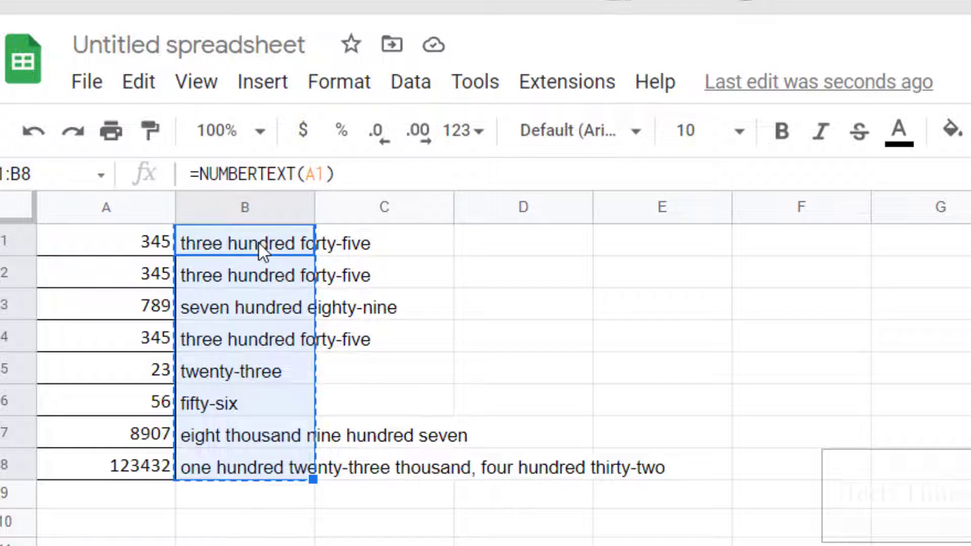
pyautogui.hotkey('ctrl', 'v')
pyautogui.click(378, 508)
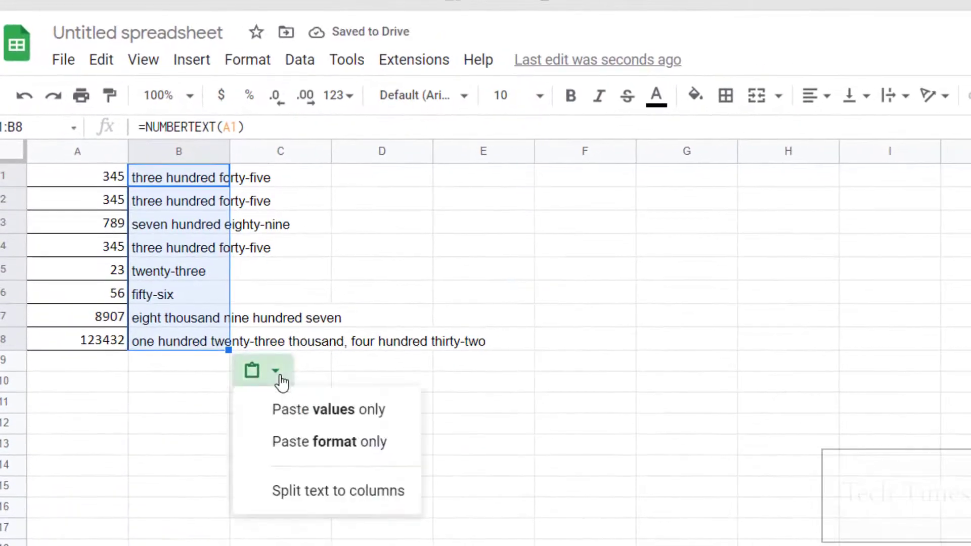
pyautogui.click(330, 416)
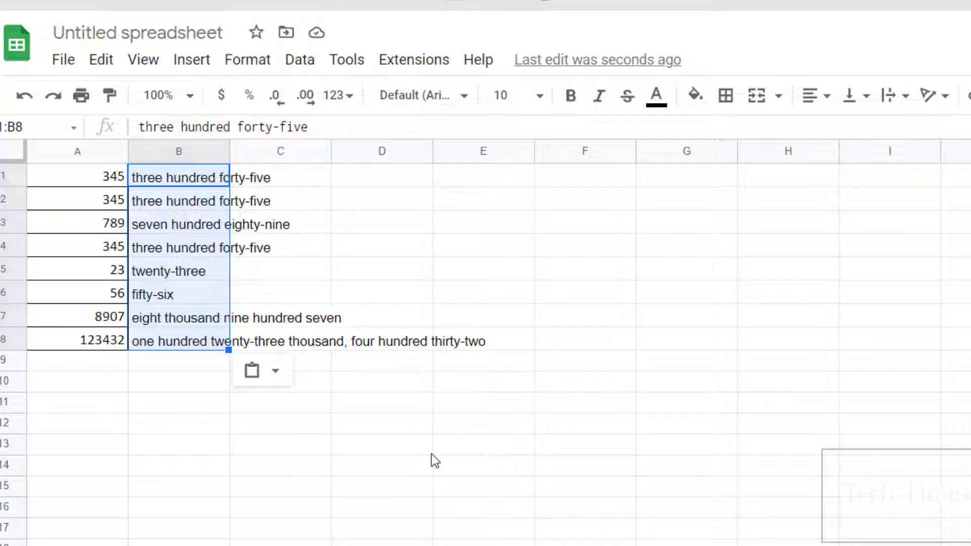
pyautogui.hotkey('ctrl', 'c')
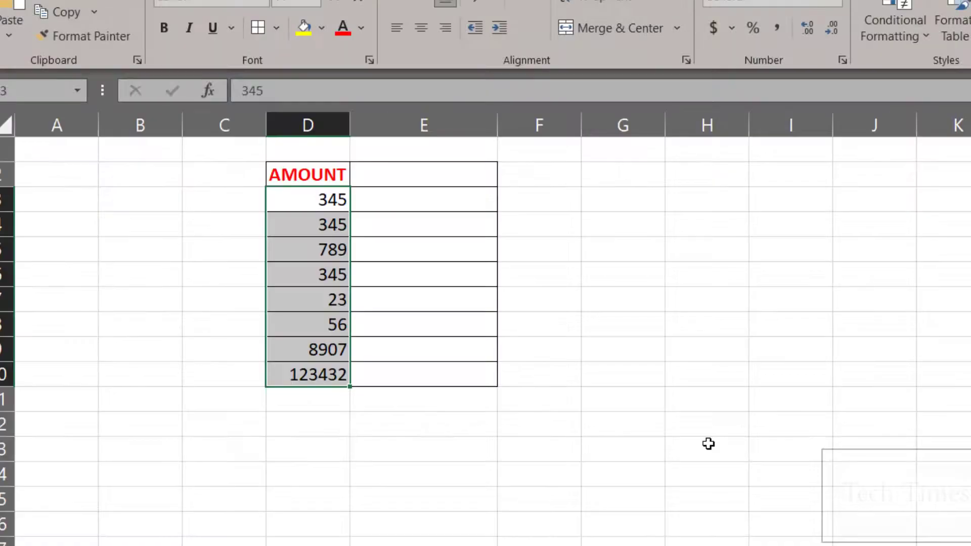
# Paste the copied number words into Excel starting at E3, beside the amounts
pyautogui.click(398, 202)
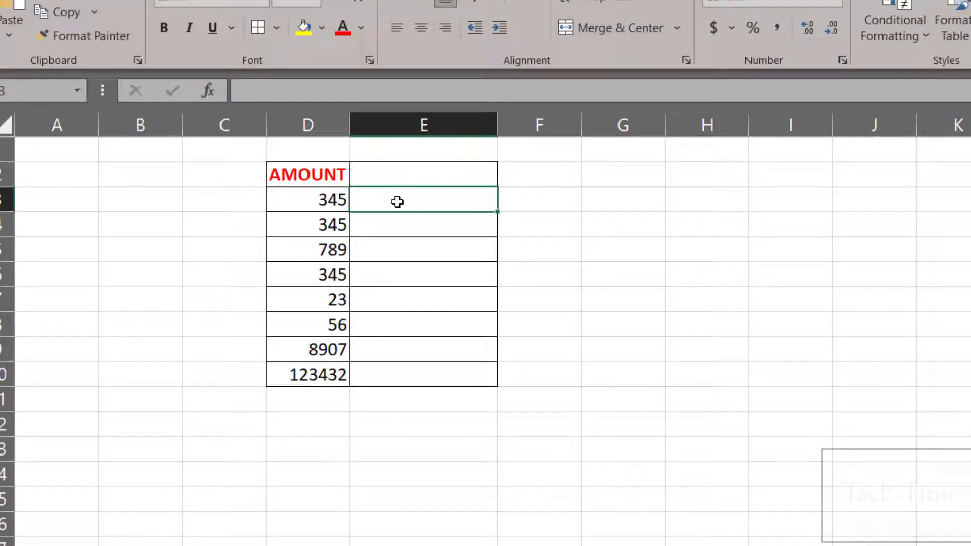
pyautogui.hotkey('ctrl', 'v')
pyautogui.click(679, 260)
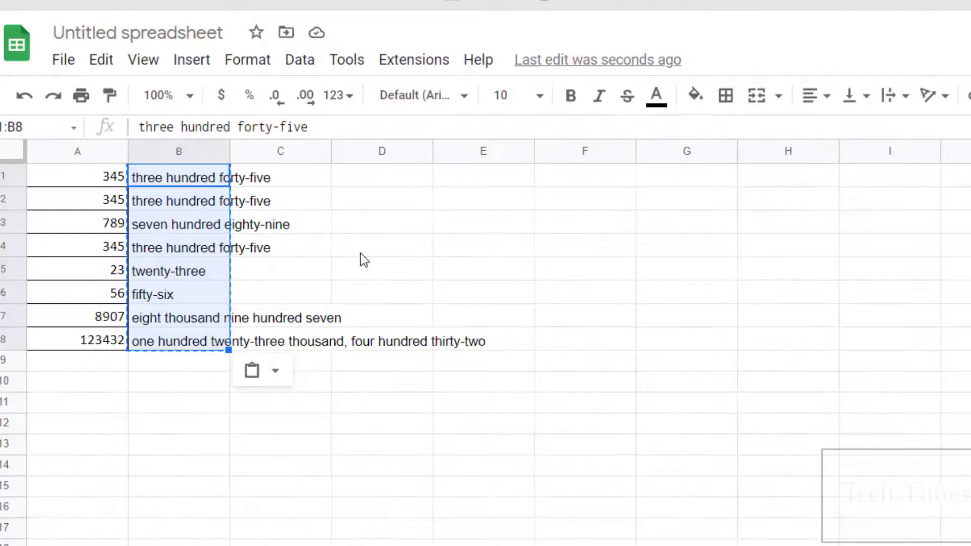
# Clear the old number words from B1:B8 in Google Sheets
pyautogui.keyDown('shift'); pyautogui.click(469, 348); pyautogui.keyUp('shift')
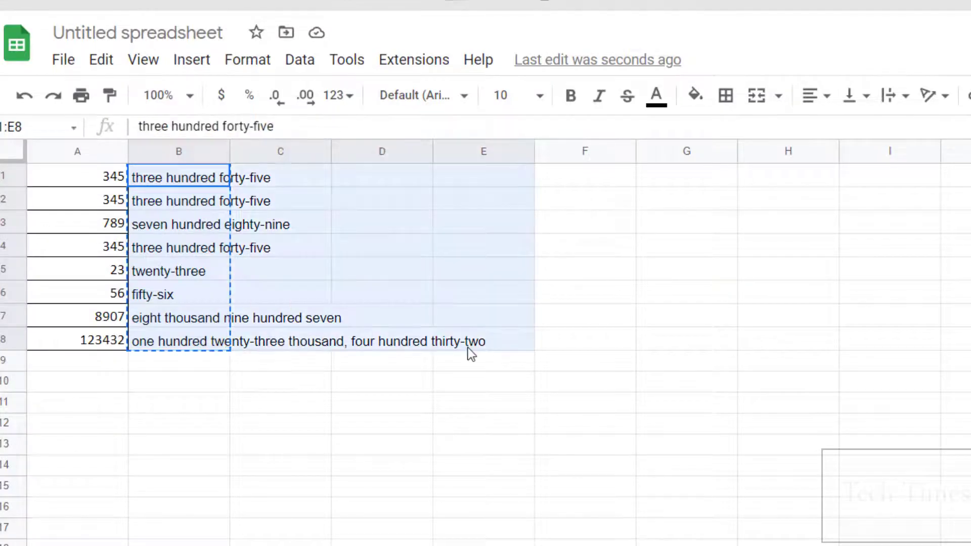
pyautogui.press('Delete')
pyautogui.click(167, 182)
# Enter =MONEYTEXT(A1,"USD") in B1 and fill it down to B8
pyautogui.write('=')
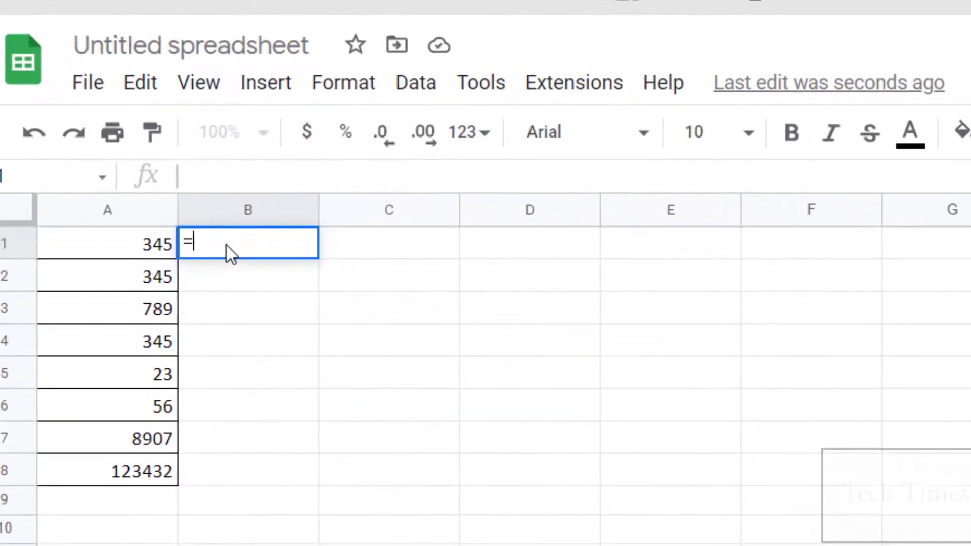
pyautogui.write('mone')
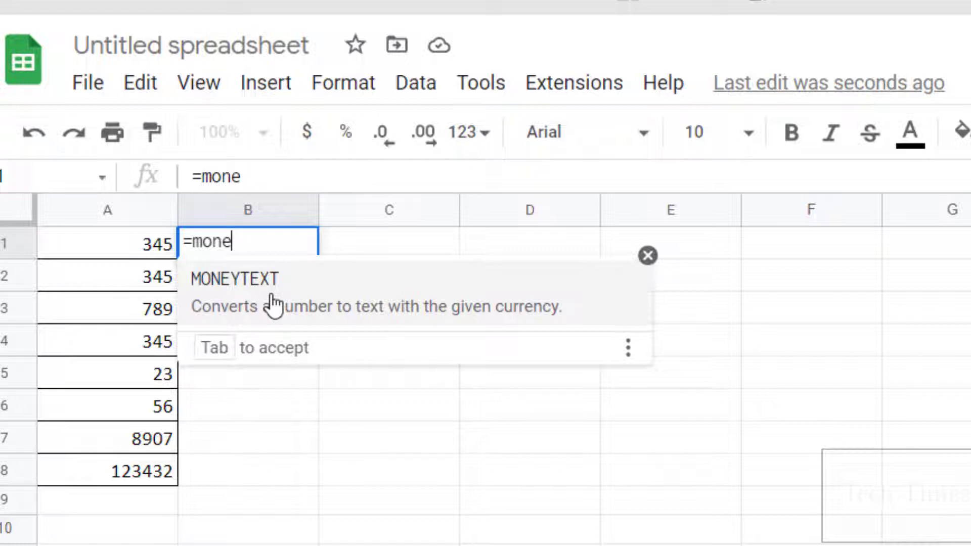
pyautogui.click(274, 305)
pyautogui.click(143, 248)
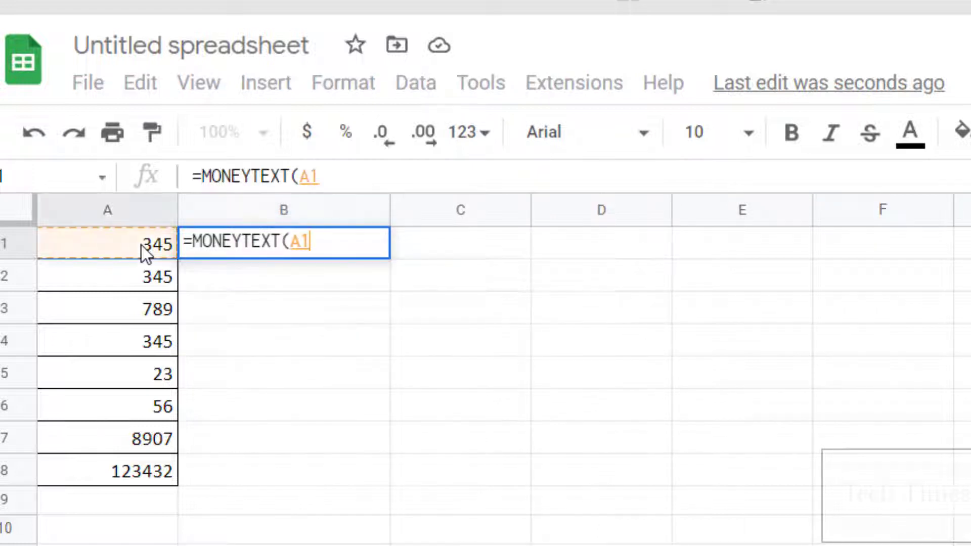
pyautogui.write(',"')
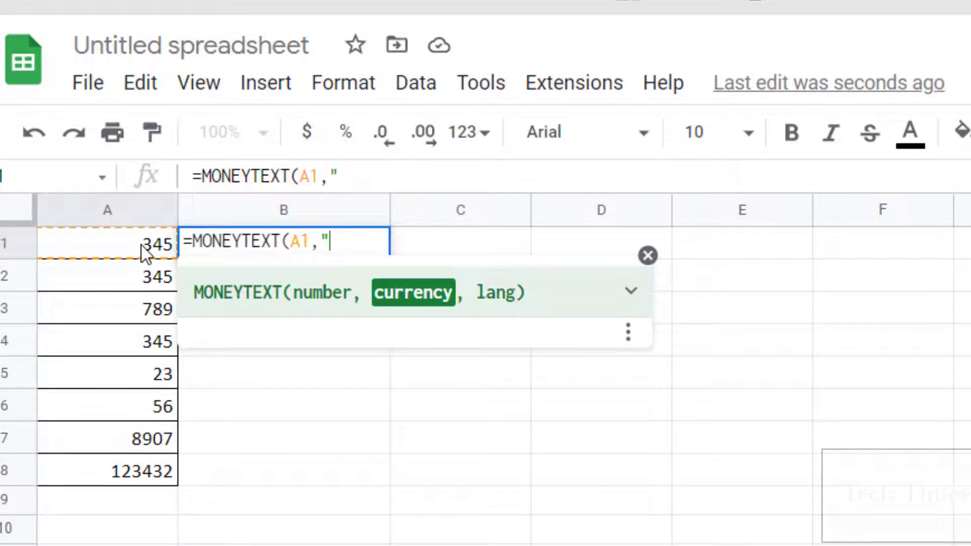
pyautogui.write('USD?')
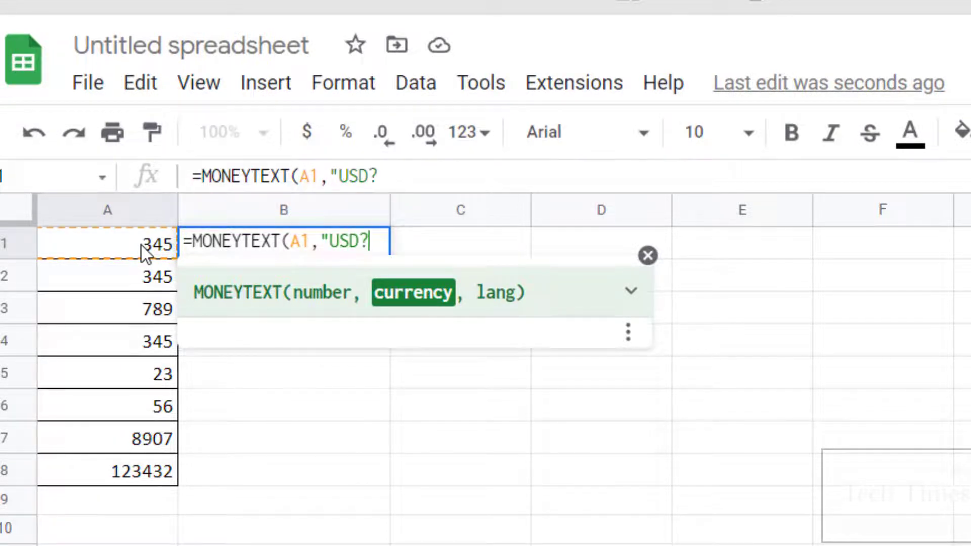
pyautogui.press('BackSpace')
pyautogui.write('")')
pyautogui.press('Return')
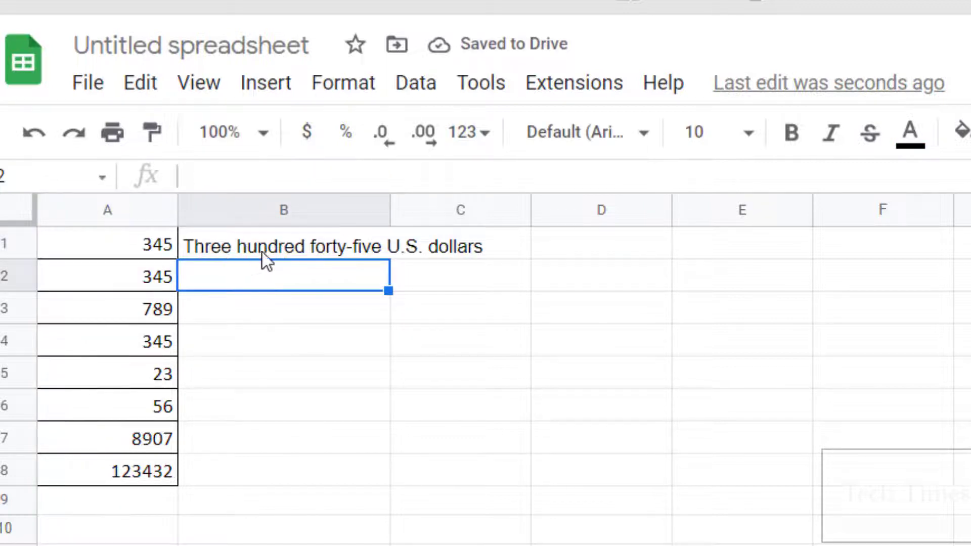
pyautogui.click(349, 247)
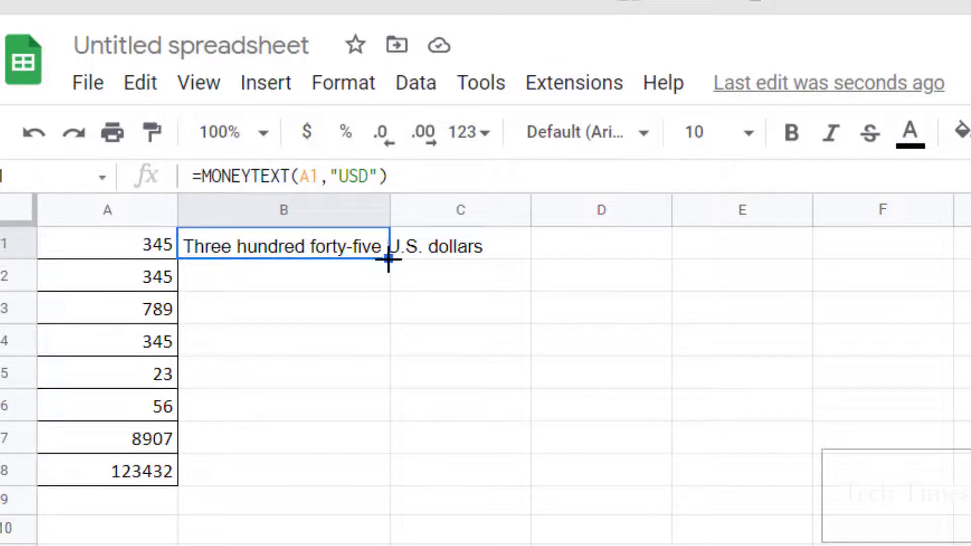
pyautogui.moveTo(389, 259); pyautogui.dragTo(377, 460)
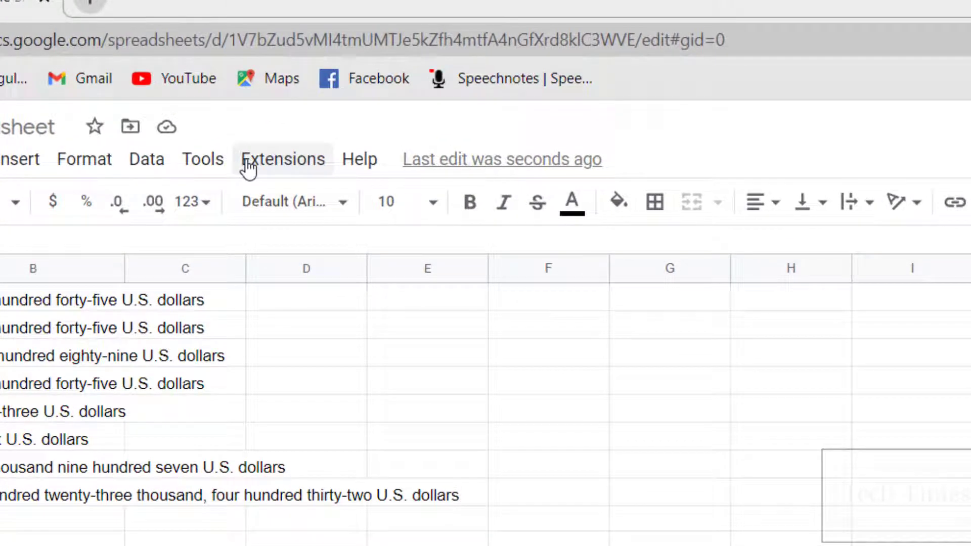
pyautogui.click(301, 163)
pyautogui.moveTo(585, 210)
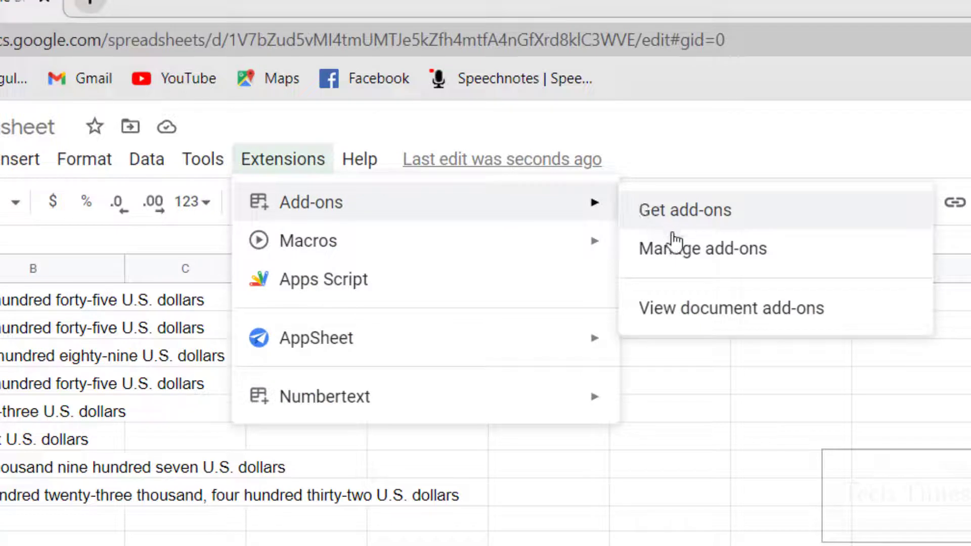
pyautogui.click(681, 256)
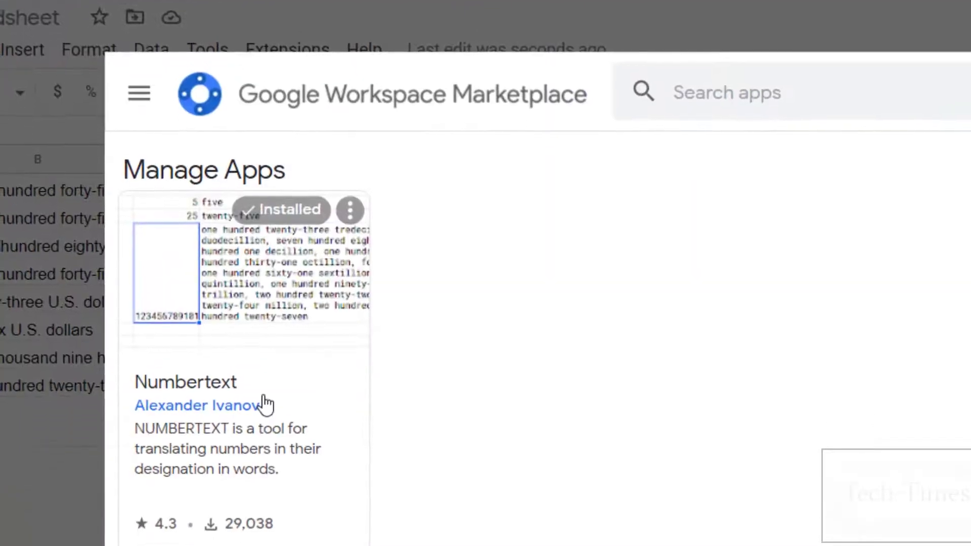
pyautogui.click(263, 401)
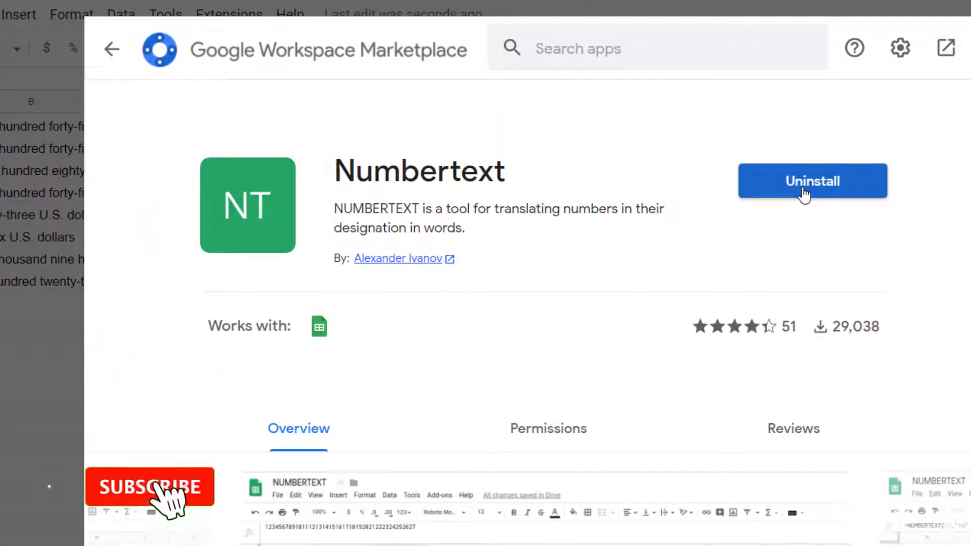